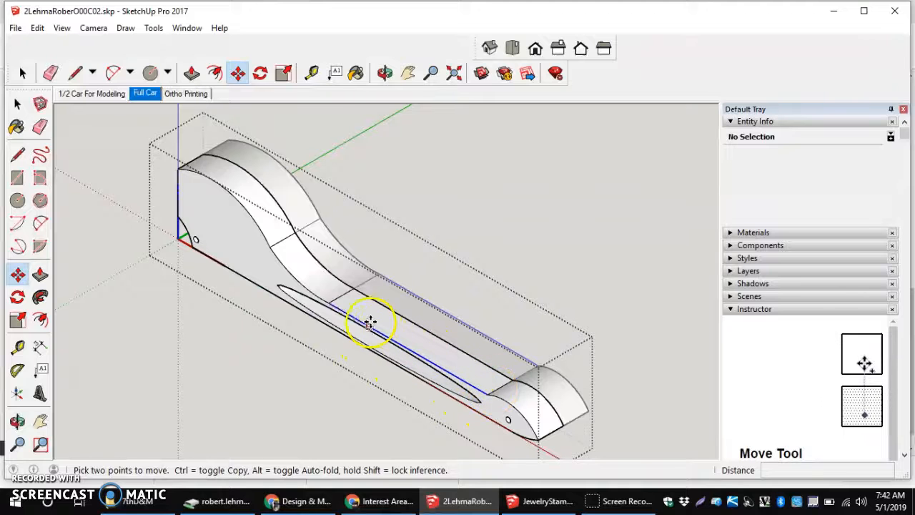
Step: Switch to the 1/2 Car For Modeling scene with the half car's underside in view
left_click(100, 96)
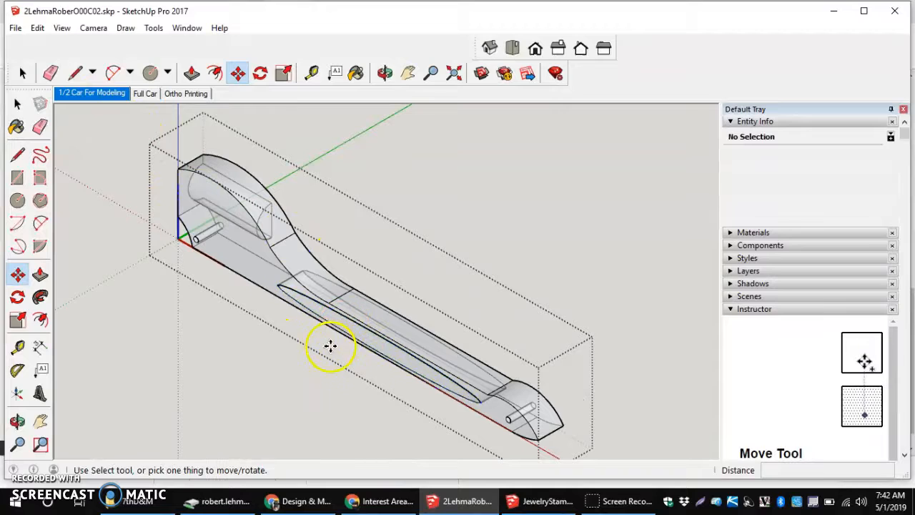
middle_click_drag(319, 342, 465, 117)
left_click(351, 327)
middle_click_drag(351, 326, 351, 202)
scroll(351, 202, "up", 2)
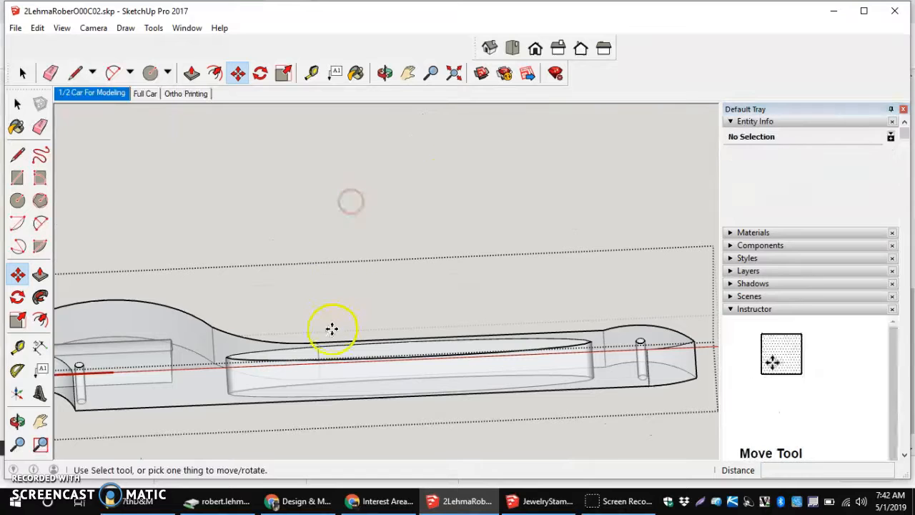
scroll(330, 328, "down", 2)
scroll(326, 336, "up", 3)
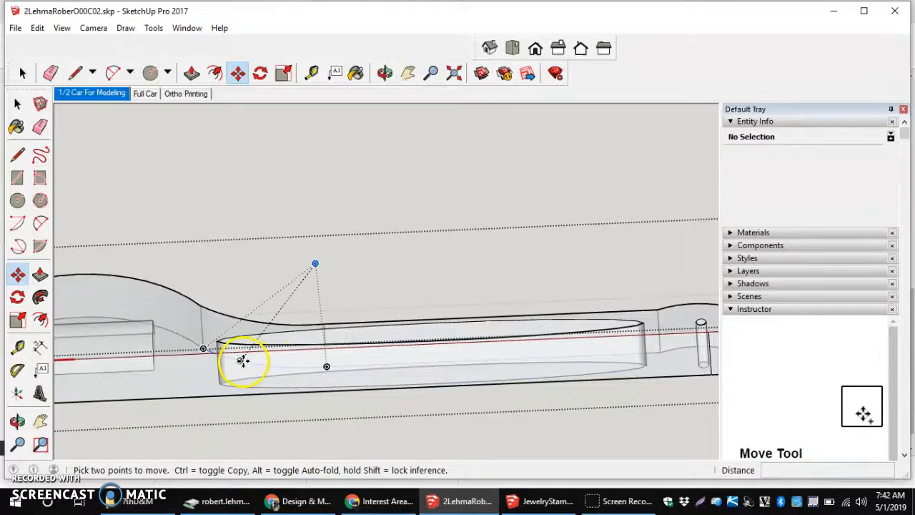
Step: Try to draw a two-point arc about 189.5 mm long along the underside's outer edge, with an 18 mm inward bulge
left_click(40, 224)
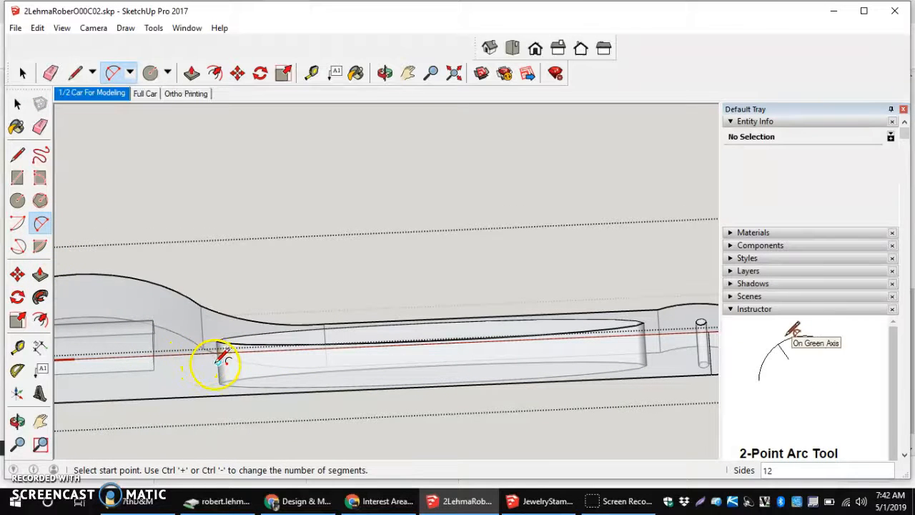
scroll(212, 360, "up", 2)
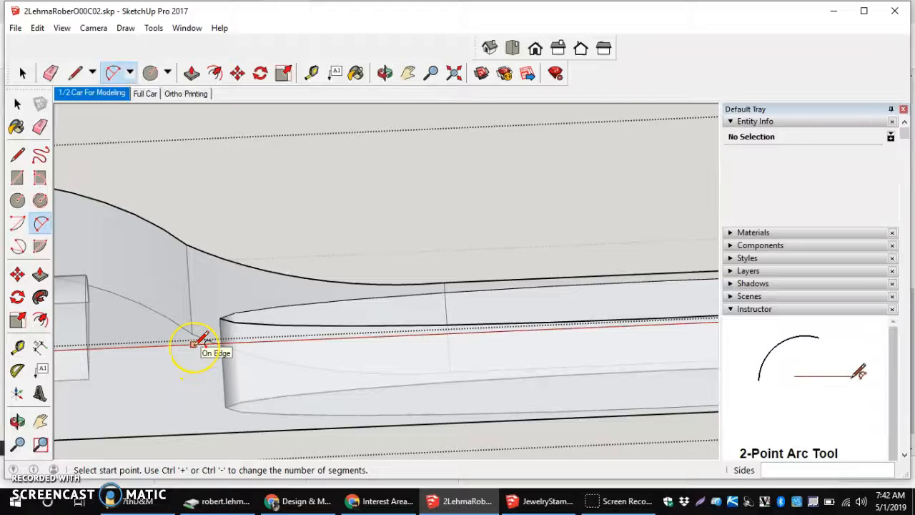
left_click(195, 346)
scroll(200, 354, "down", 3)
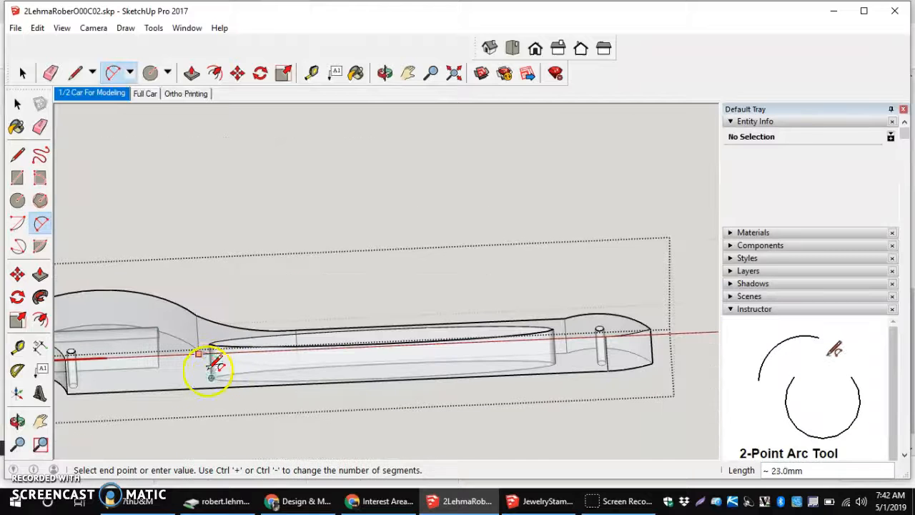
scroll(571, 351, "up", 3)
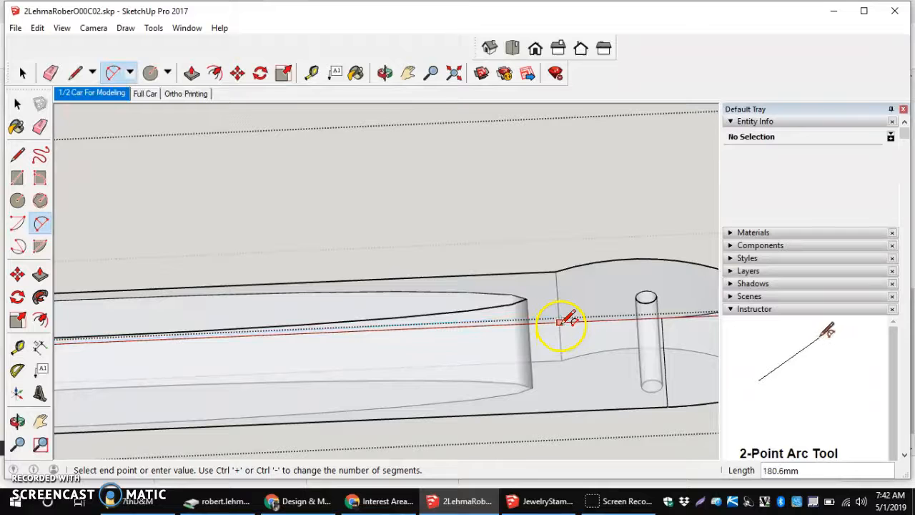
scroll(575, 323, "down", 5)
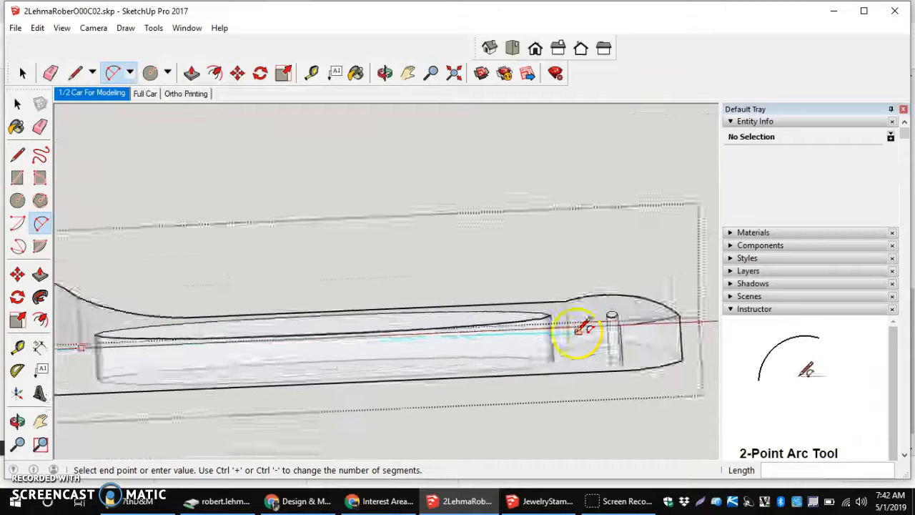
scroll(585, 330, "up", 6)
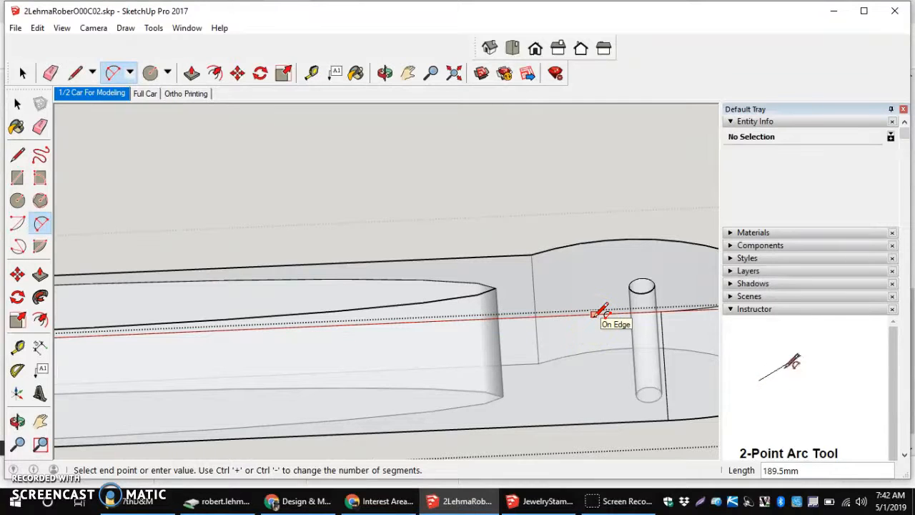
left_click(599, 313)
scroll(590, 325, "down", 2)
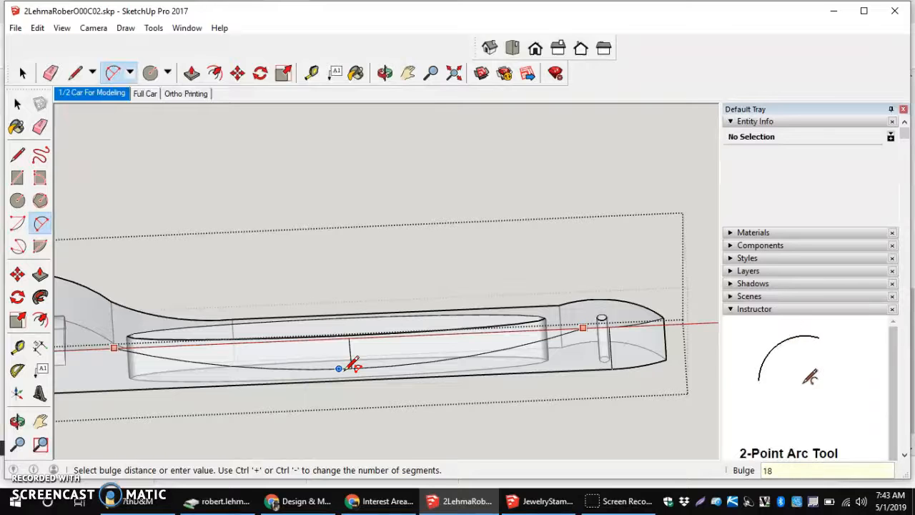
left_click(345, 369)
left_click(363, 378)
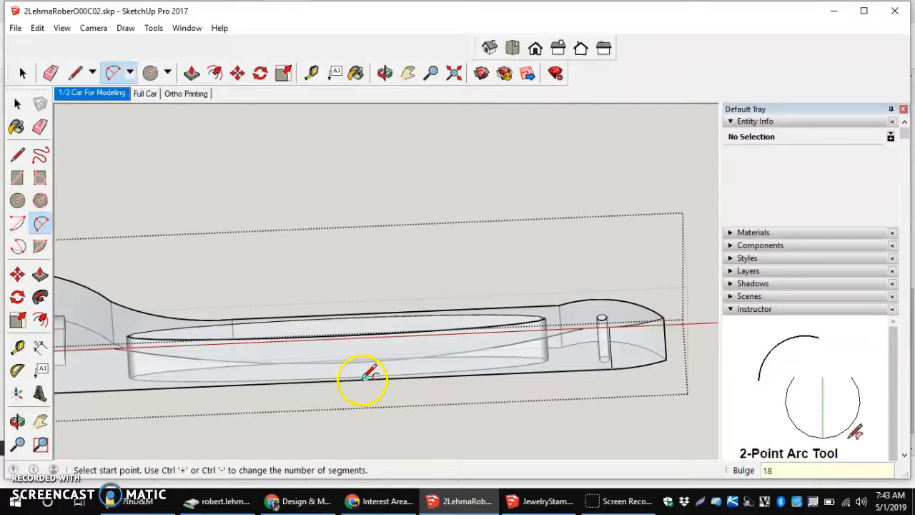
Step: Check the new arc against the side slot and undo it
scroll(330, 377, "up", 4)
middle_click_drag(351, 333, 359, 500)
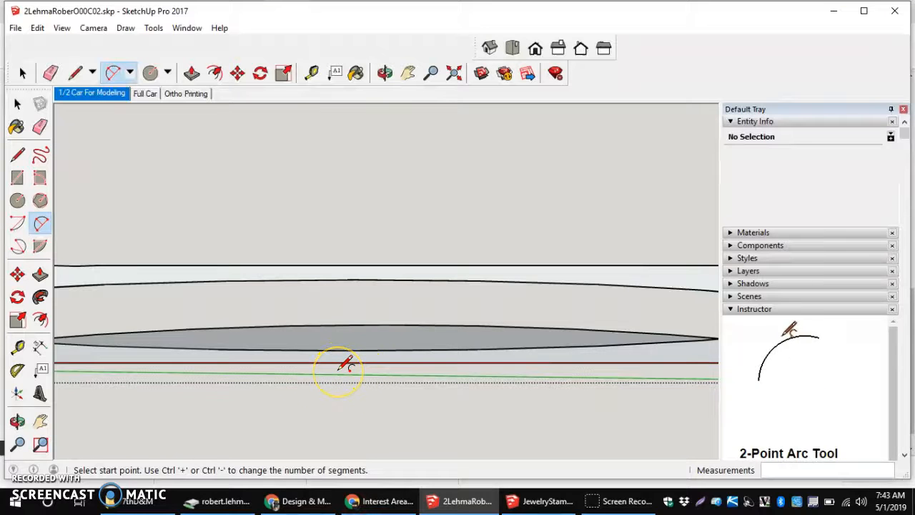
key("ctrl+z")
Step: Try to redraw the underside arc from behind the rear end of the side slot to near the front axle hole, with an 18 mm bulge
scroll(336, 368, "down", 5)
middle_click_drag(313, 368, 308, 207)
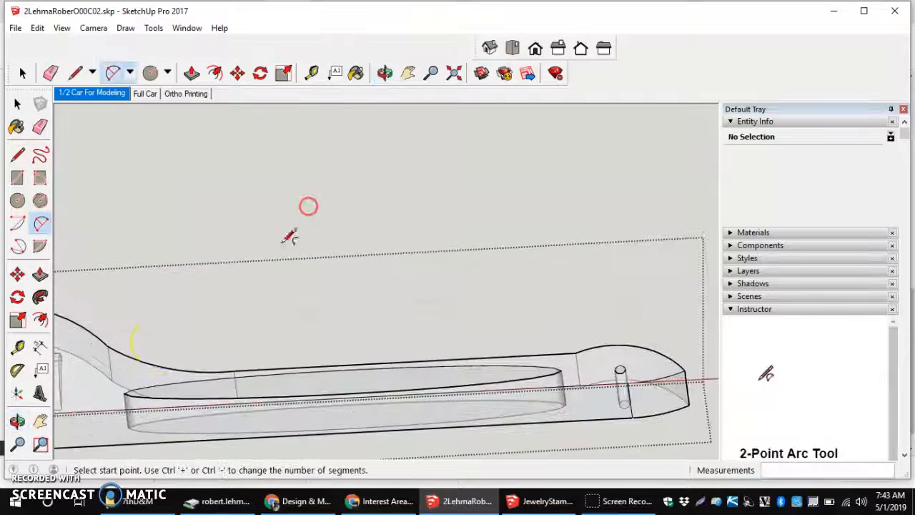
left_click(117, 409)
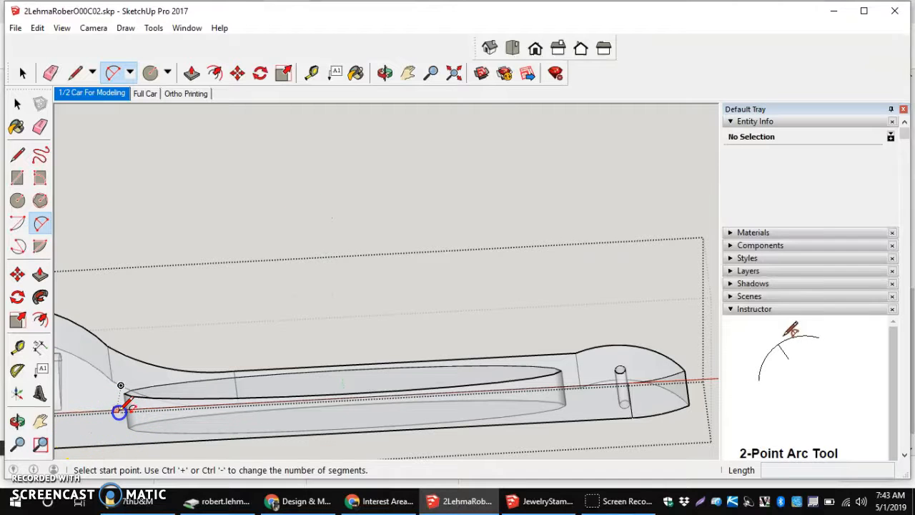
left_click(599, 384)
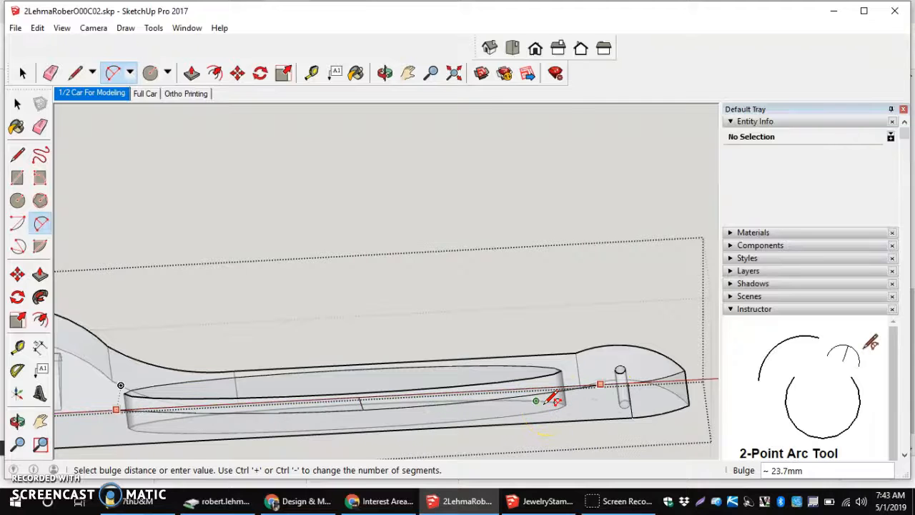
middle_click_drag(474, 400, 467, 205)
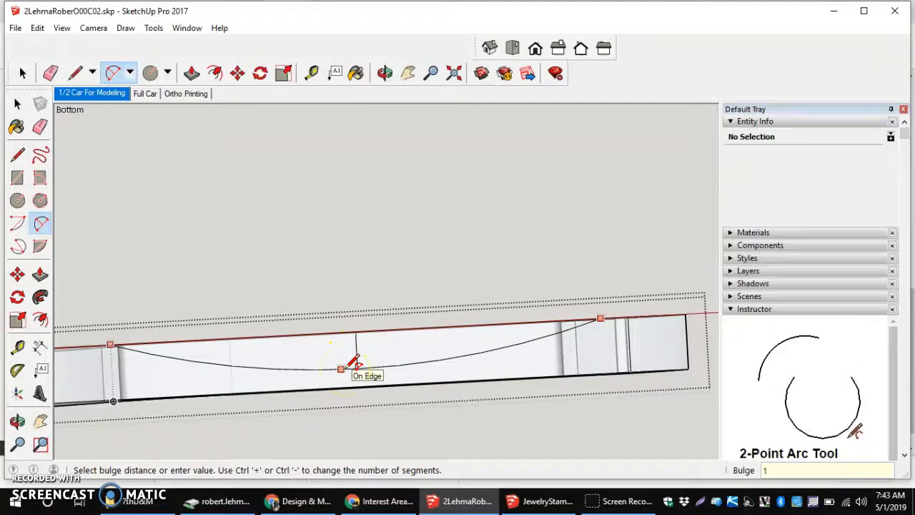
left_click(350, 366)
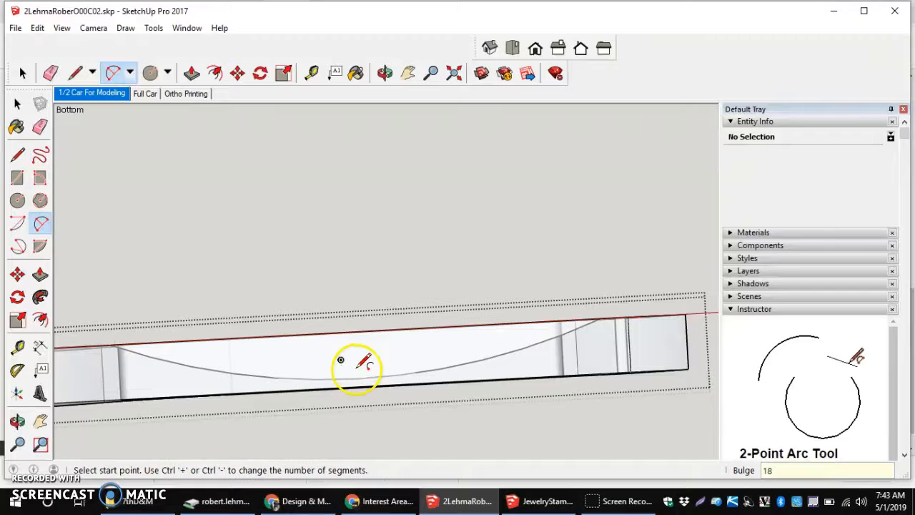
middle_click_drag(351, 359, 341, 473)
mouse_move(350, 375)
middle_mouse_down()
mouse_move(336, 438)
mouse_move(343, 486)
mouse_move(339, 411)
mouse_move(351, 333)
middle_mouse_up()
left_click(185, 366)
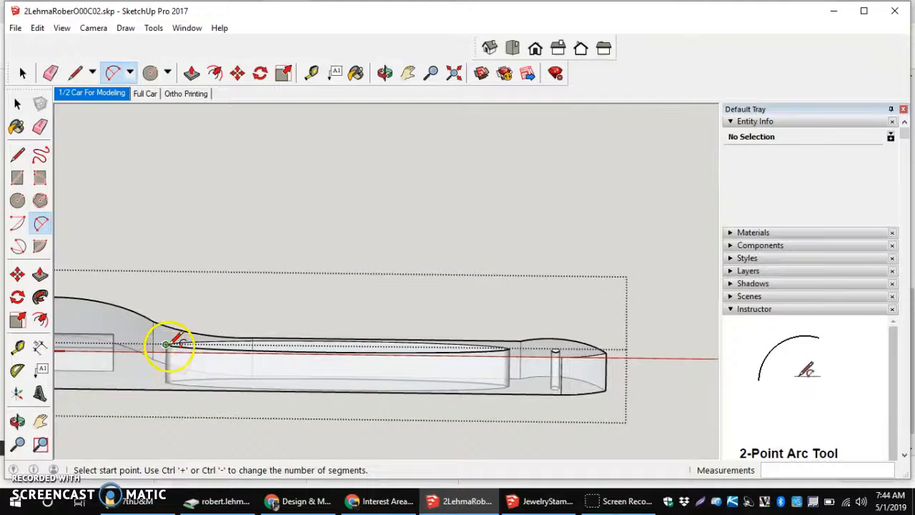
Step: Draw a two-point arc about 186 mm long on the underside, starting and ending on the outer edge and bulging about 18 mm inward
left_click(160, 351)
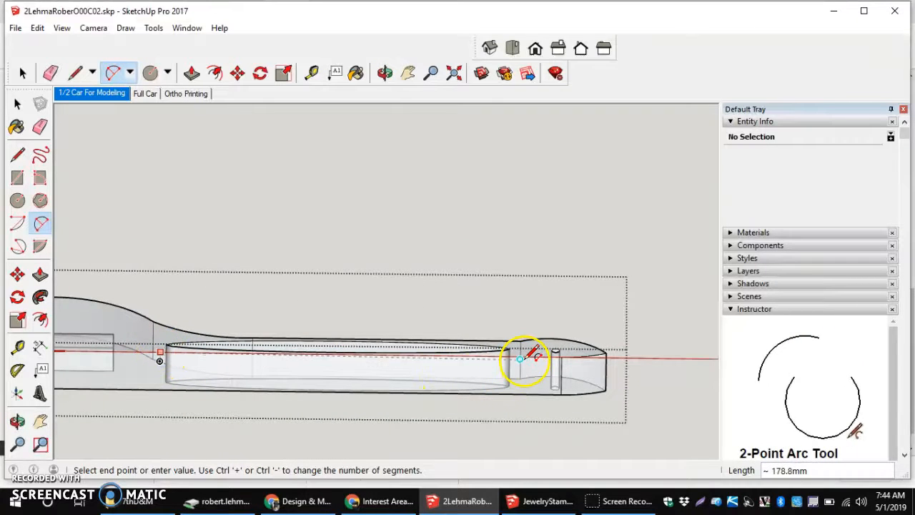
scroll(540, 353, "up", 3)
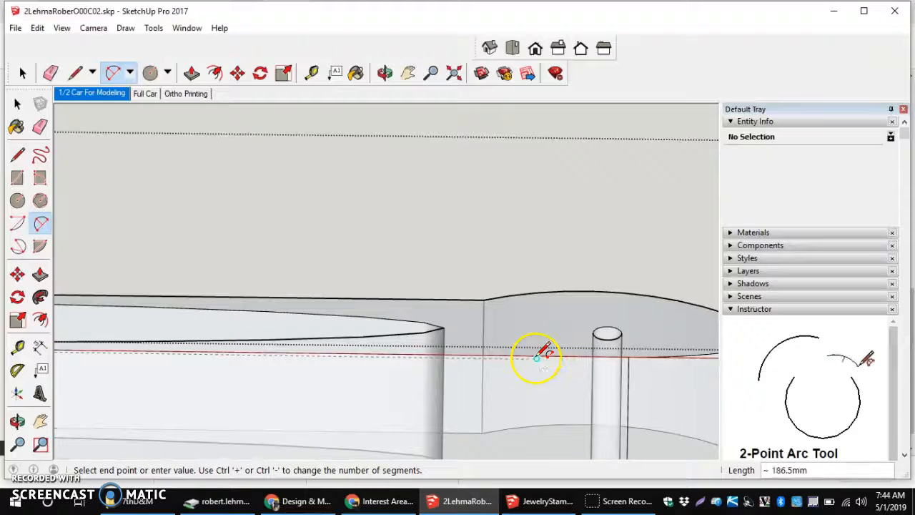
scroll(541, 356, "up", 2)
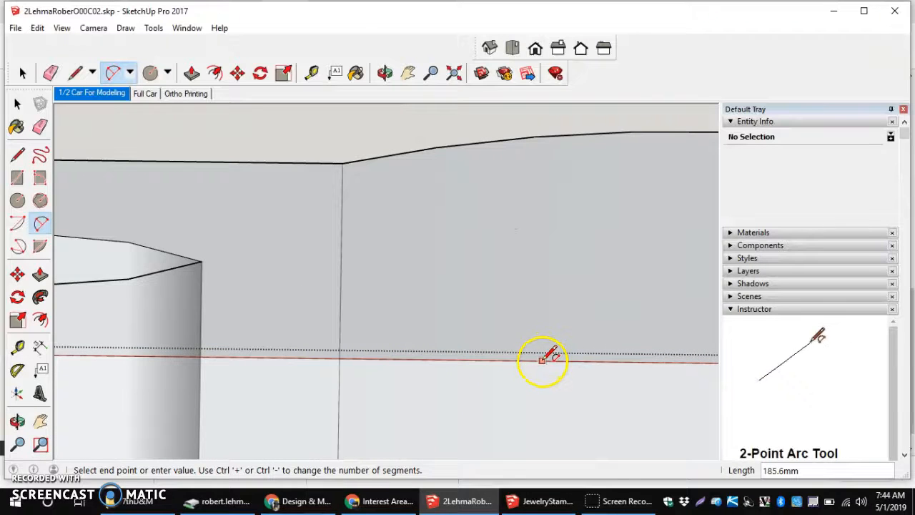
left_click(542, 360)
scroll(540, 361, "down", 5)
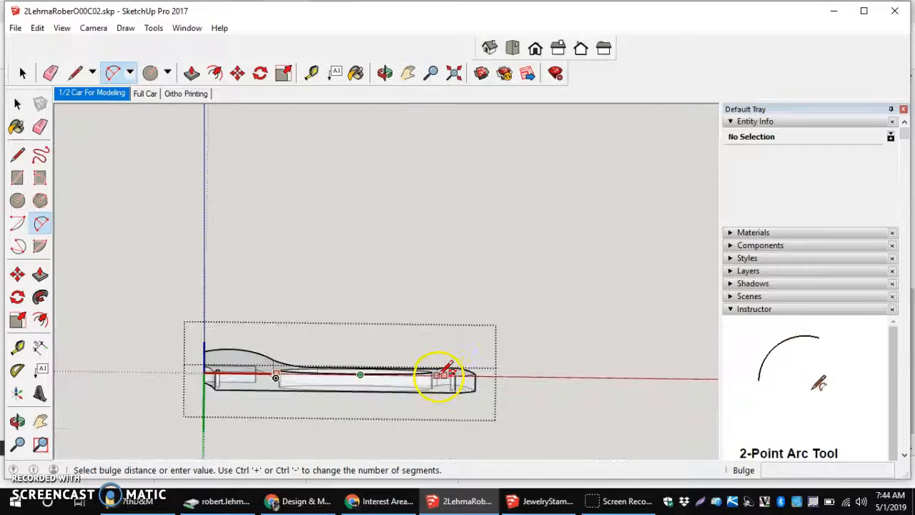
scroll(306, 373, "up", 4)
scroll(261, 372, "down", 1)
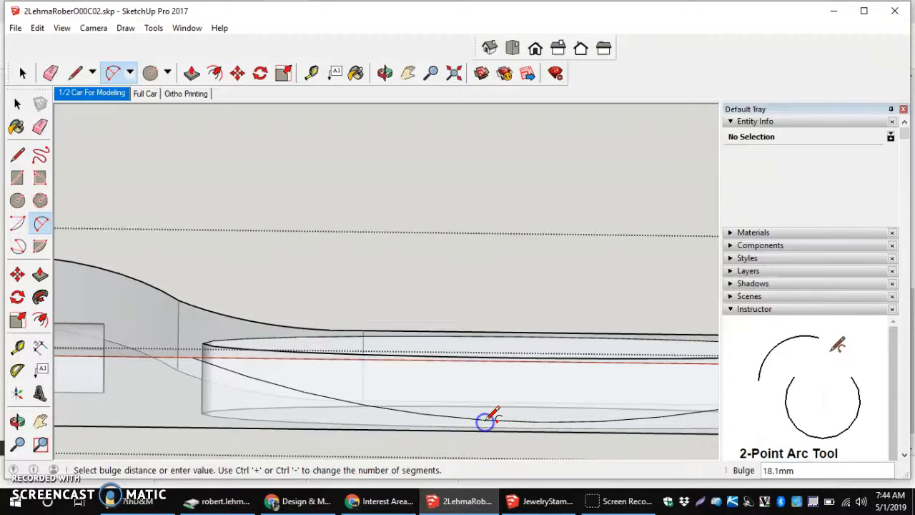
left_click(487, 419)
scroll(544, 417, "down", 5)
scroll(649, 418, "up", 5)
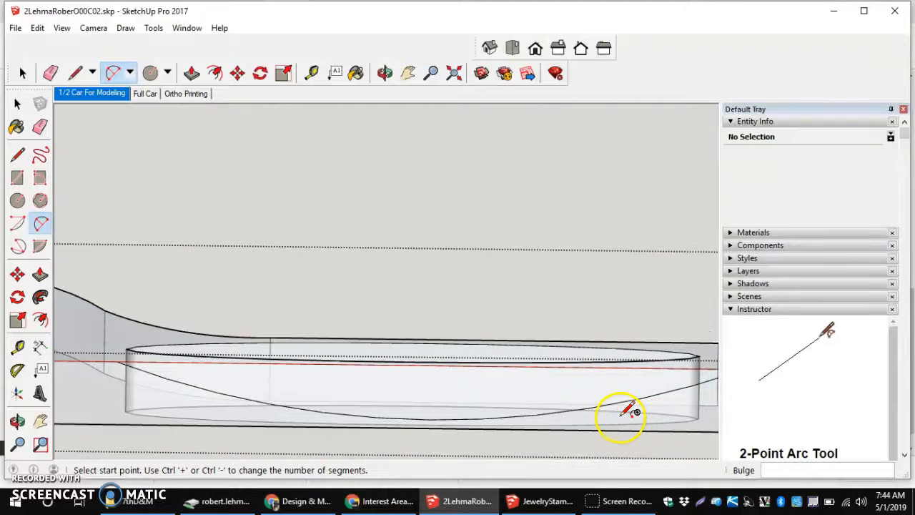
scroll(624, 411, "down", 3)
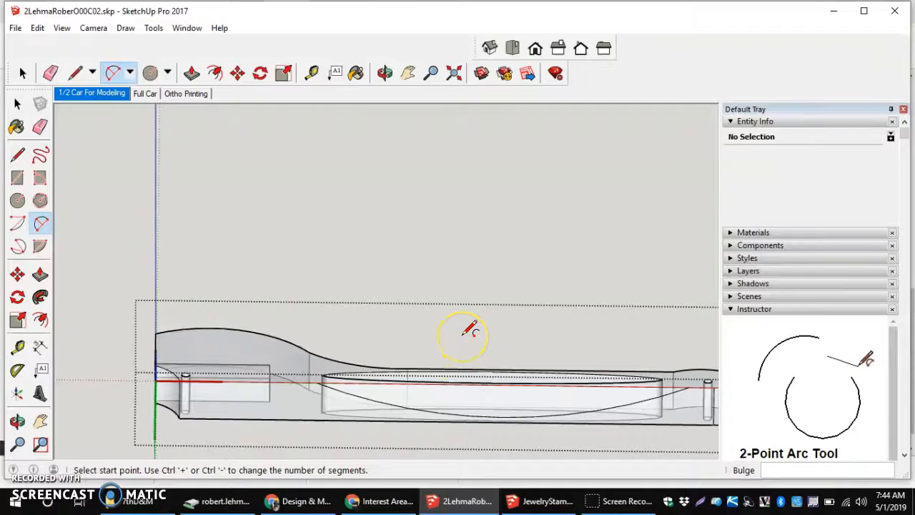
Step: Push/Pull the face between the arc and the outer edge upward about 39 mm, past the top of the car's middle section
middle_click_drag(469, 330, 386, 355)
middle_click_drag(208, 325, 247, 150)
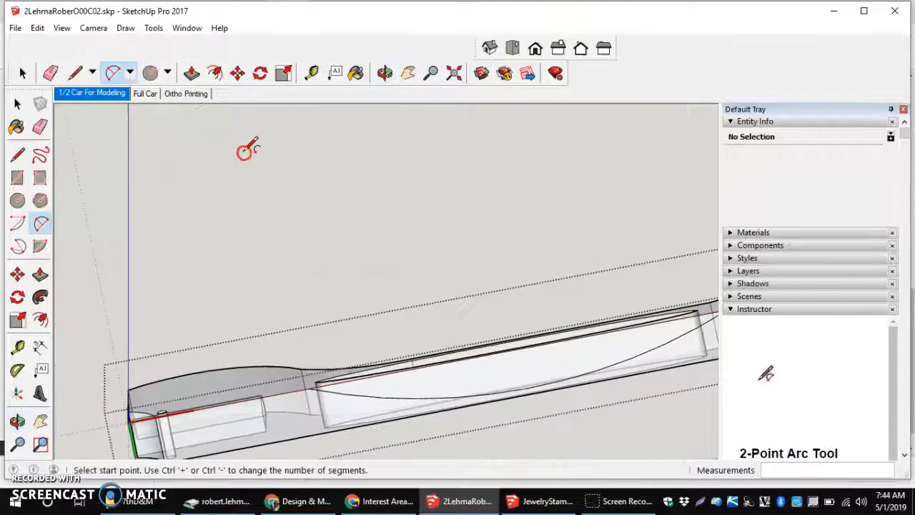
middle_click_drag(336, 229, 461, 398)
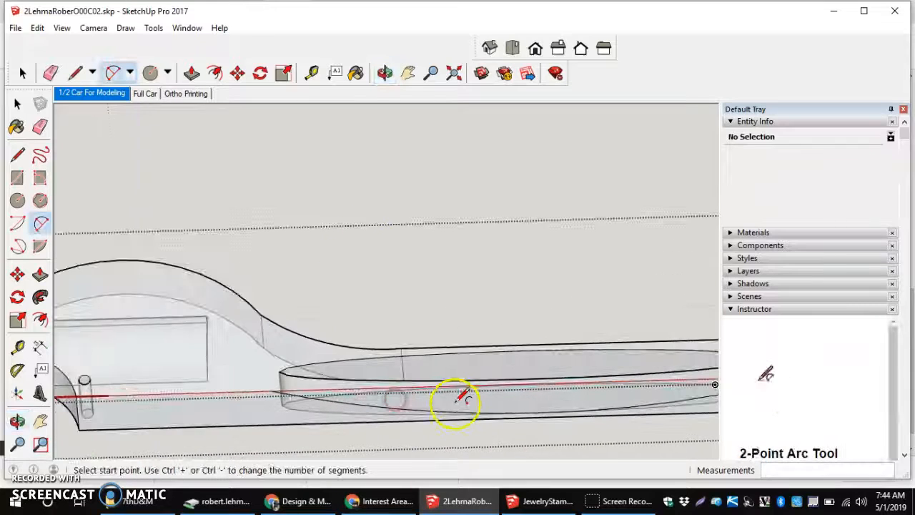
left_click(40, 275)
left_click(473, 398)
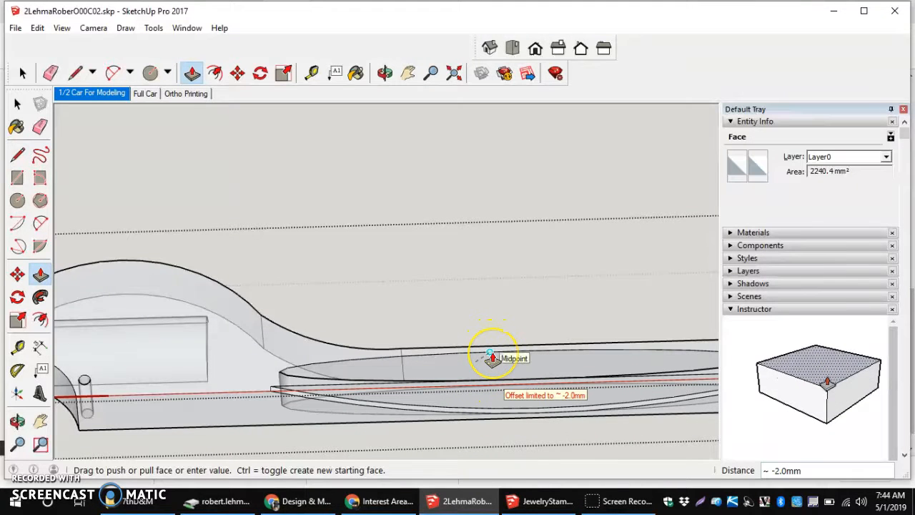
left_click(492, 357)
left_click_drag(492, 357, 490, 309)
middle_click_drag(491, 309, 495, 393)
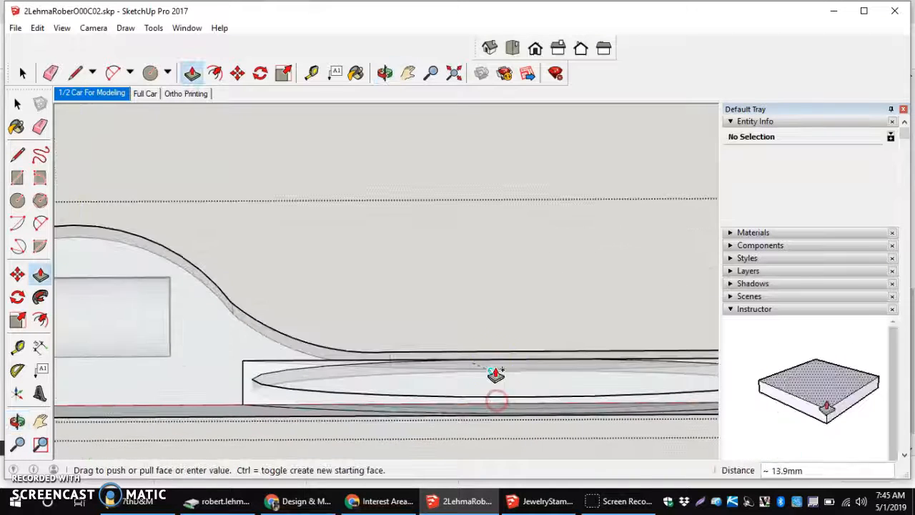
scroll(488, 285, "down", 1)
scroll(488, 286, "down", 4)
scroll(520, 274, "up", 4)
scroll(546, 280, "down", 2)
scroll(581, 288, "up", 3)
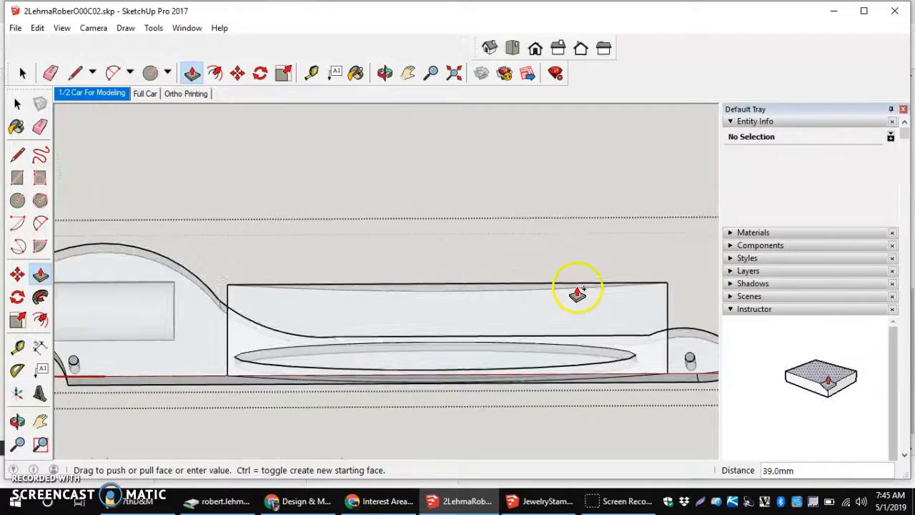
left_click(578, 289)
Step: Select all connected geometry of the half car body and the extruded arc block, and intersect its faces with the model
middle_click_drag(613, 245, 577, 303)
key("p")
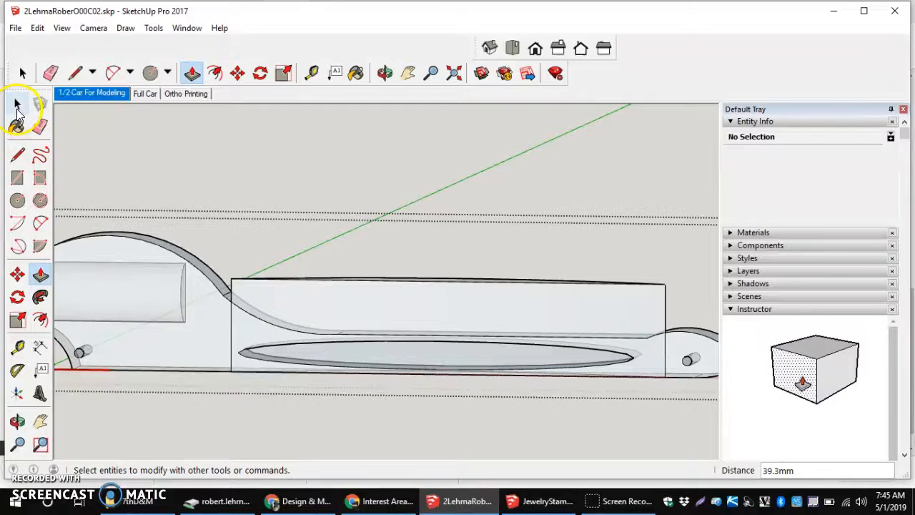
left_click(18, 105)
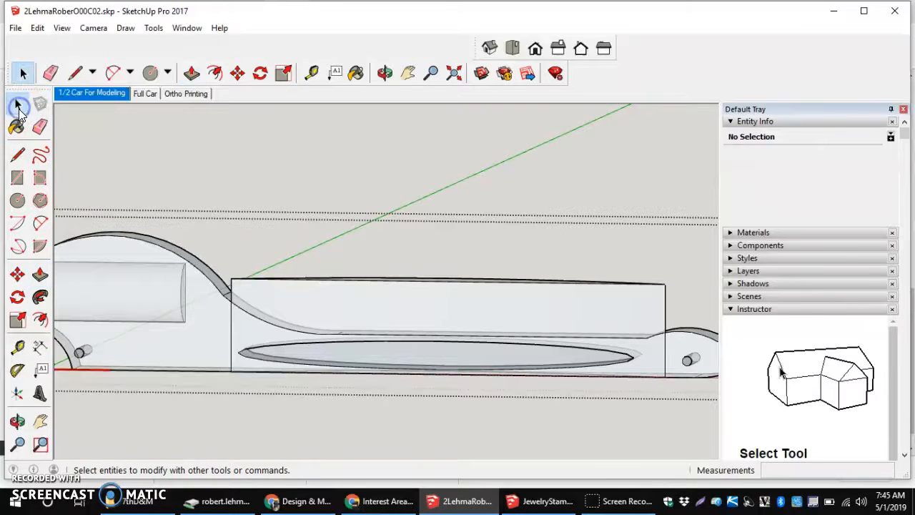
triple_click(350, 326)
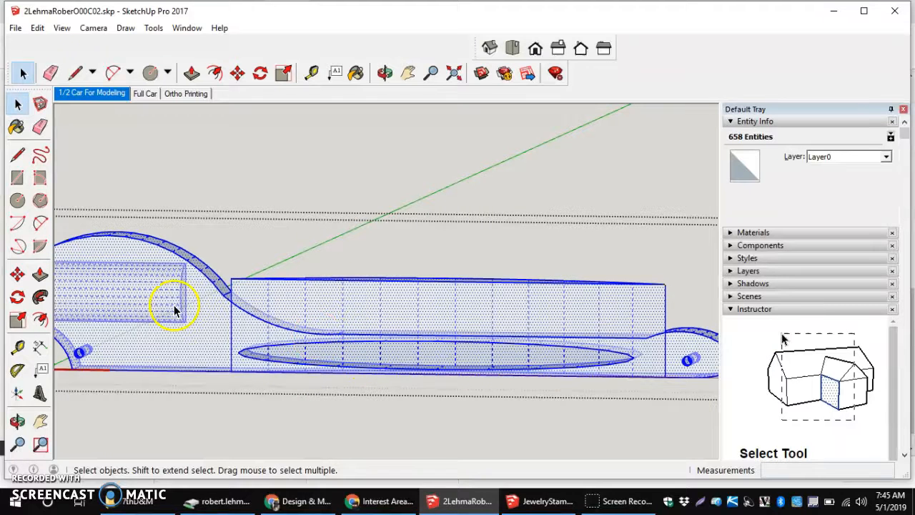
right_click(348, 345)
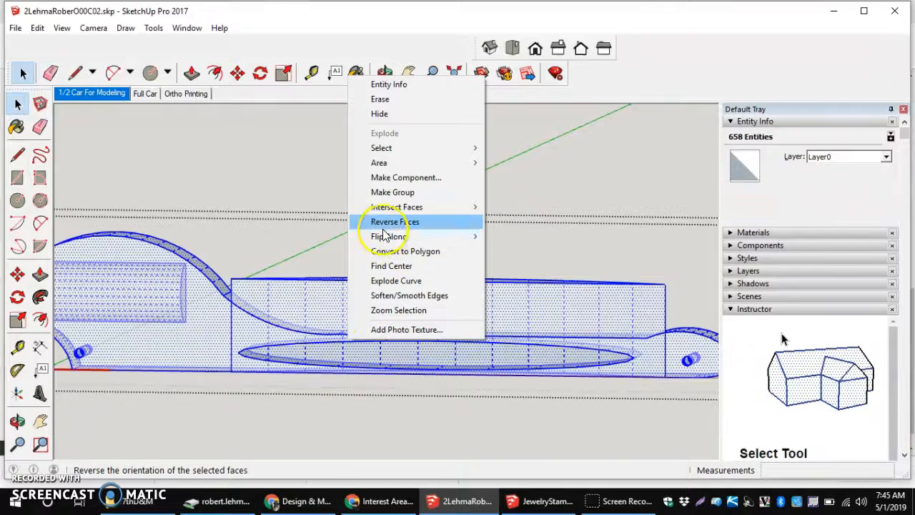
mouse_move(388, 206)
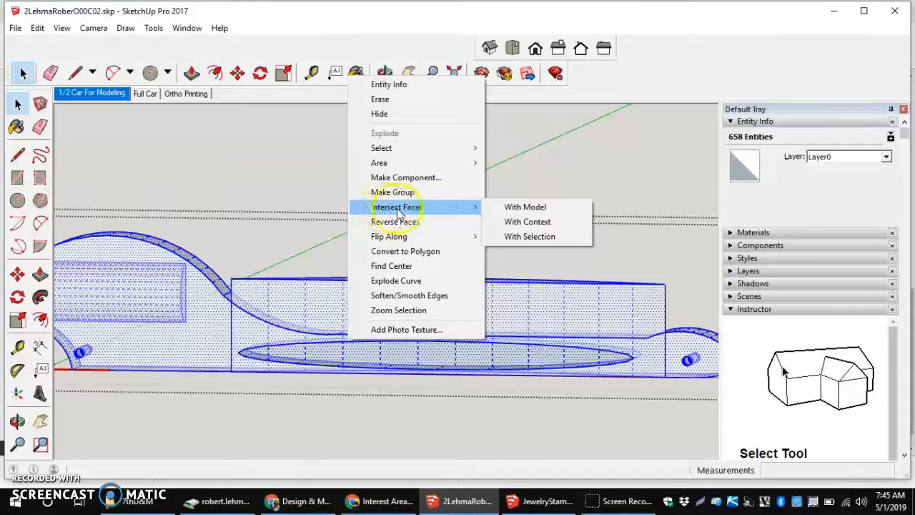
left_click(505, 207)
scroll(534, 251, "down", 1)
mouse_move(533, 250)
middle_mouse_down()
mouse_move(479, 288)
mouse_move(358, 333)
mouse_move(313, 375)
mouse_move(428, 327)
mouse_move(525, 317)
mouse_move(543, 300)
mouse_move(546, 257)
middle_mouse_up()
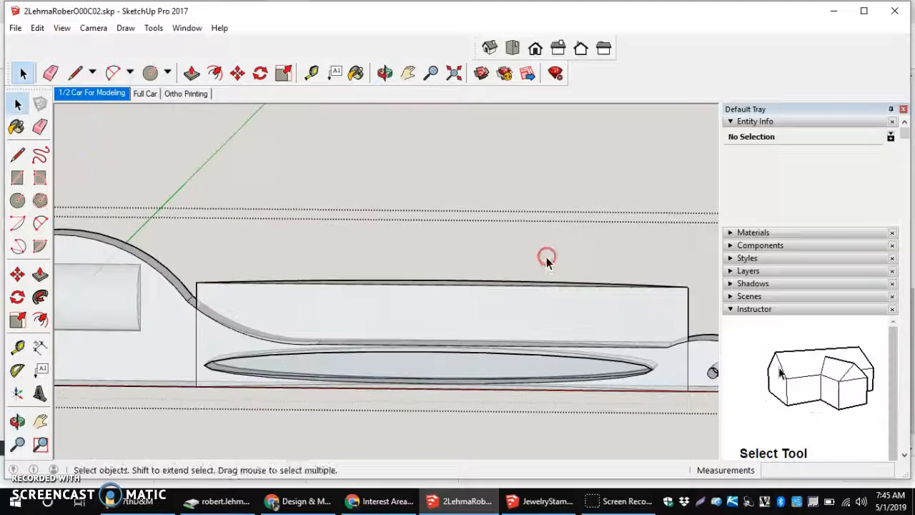
Step: Erase the parts of the extruded arc block projecting above the car's middle section, including the vertical edges at both ends
left_click(39, 127)
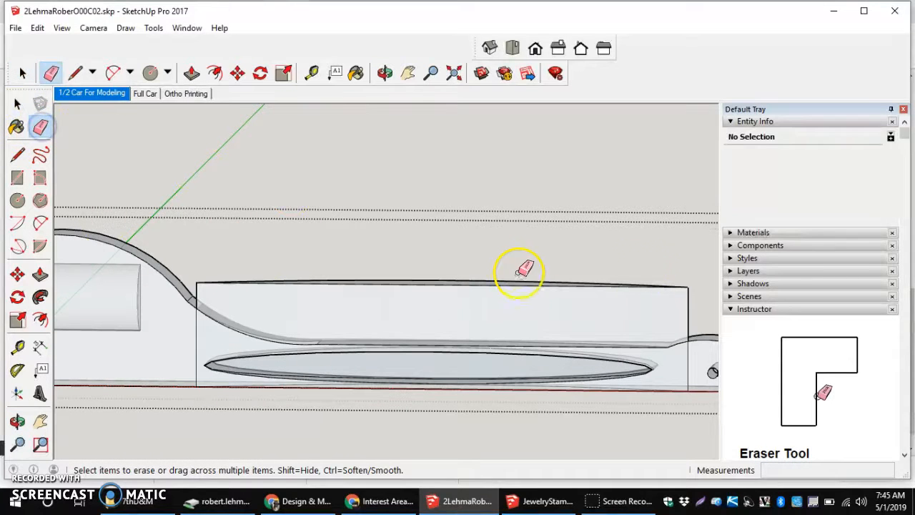
mouse_move(627, 251)
left_mouse_down()
mouse_move(590, 286)
mouse_move(521, 312)
left_mouse_up()
left_click(543, 316)
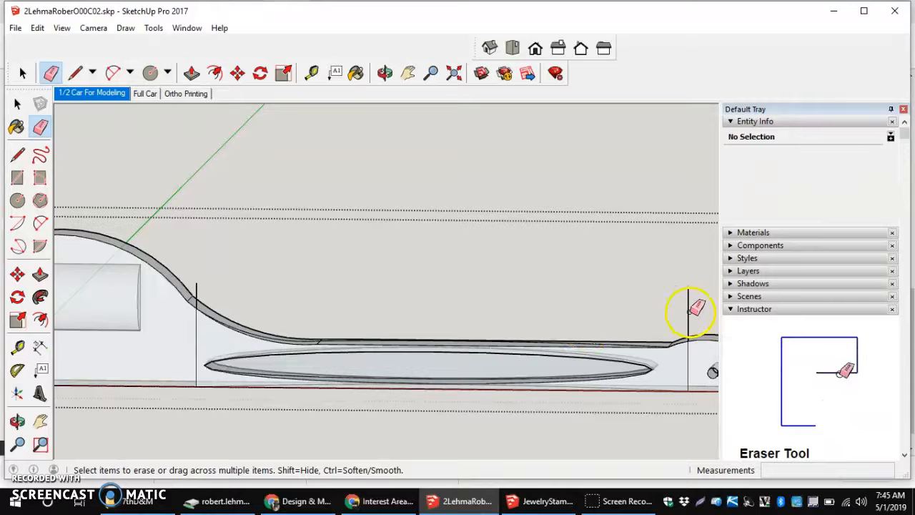
left_click(350, 277)
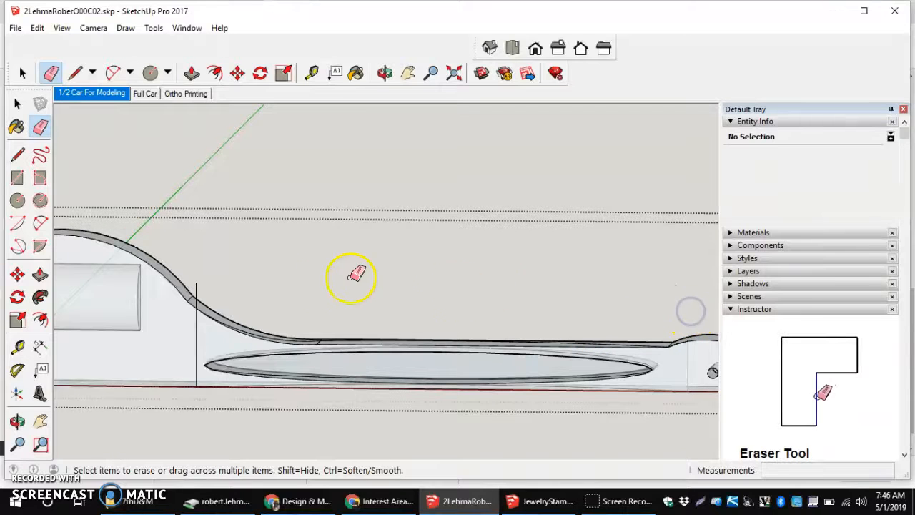
left_click(197, 289)
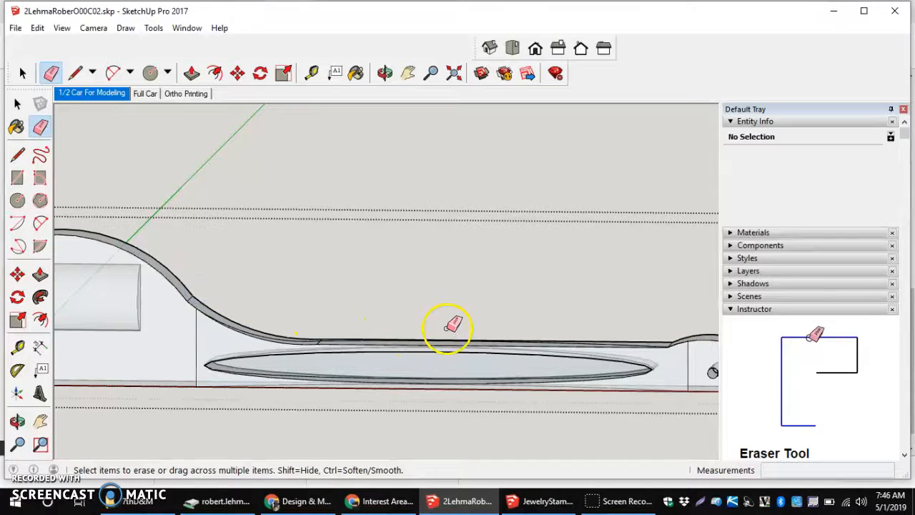
Step: Erase the waste edges and faces on the outer side of the arc along the car's underside
middle_click_drag(477, 300, 476, 280)
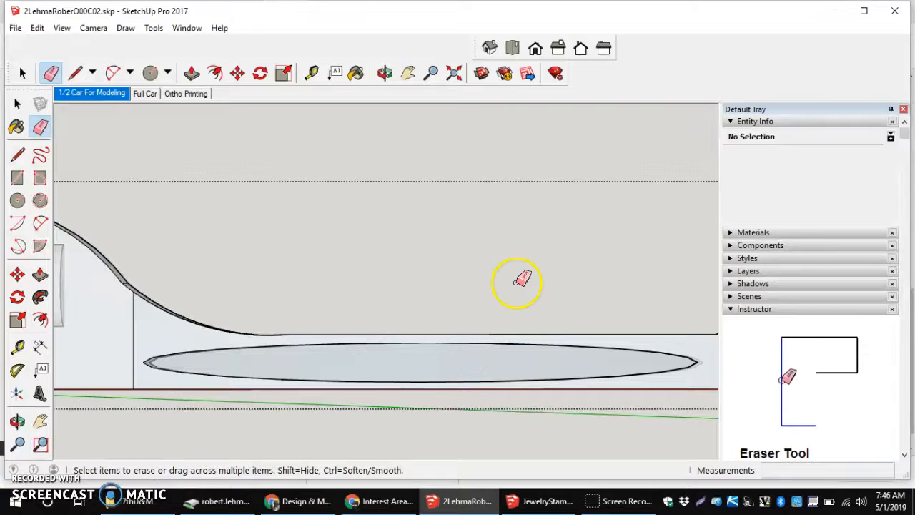
scroll(511, 278, "down", 4)
scroll(534, 269, "up", 3)
mouse_move(627, 279)
middle_mouse_down()
mouse_move(606, 348)
mouse_move(612, 364)
mouse_move(606, 308)
mouse_move(624, 202)
middle_mouse_up()
mouse_move(496, 357)
middle_mouse_down()
mouse_move(474, 235)
mouse_move(528, 169)
mouse_move(525, 127)
mouse_move(506, 100)
middle_mouse_up()
scroll(404, 235, "up", 1)
middle_click_drag(404, 235, 405, 194)
scroll(406, 195, "up", 2)
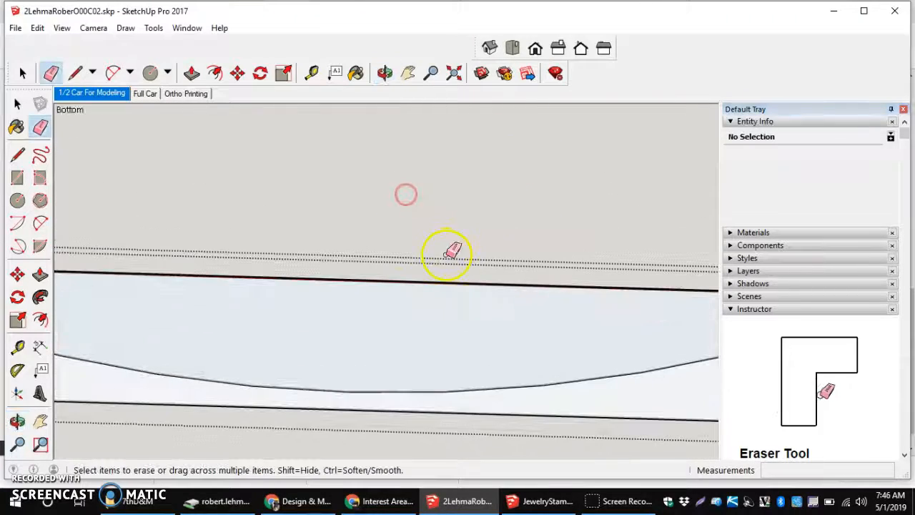
scroll(419, 321, "down", 4)
mouse_move(379, 310)
left_mouse_down()
mouse_move(292, 317)
mouse_move(304, 313)
left_mouse_up()
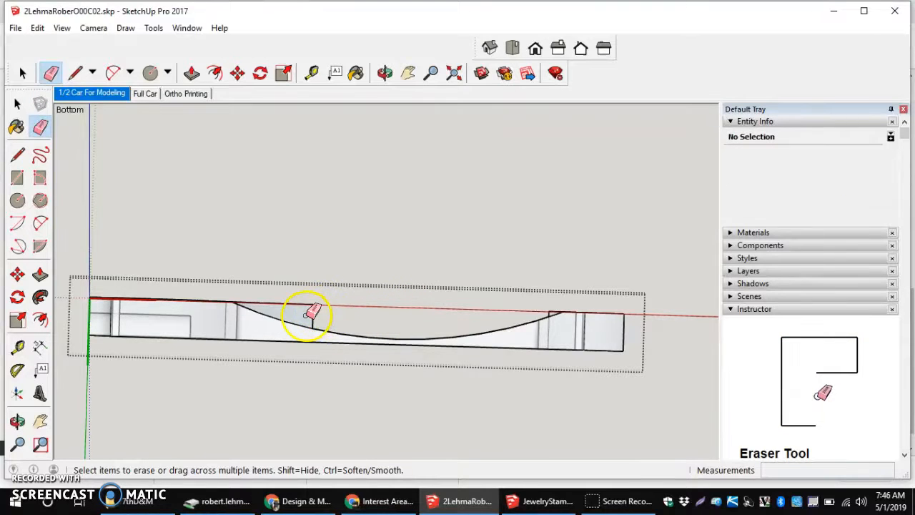
Step: Erase the leftover strip of the body's top outside the curved cut, just in front of the rear hump
scroll(312, 313, "down", 3)
middle_click_drag(306, 296, 312, 378)
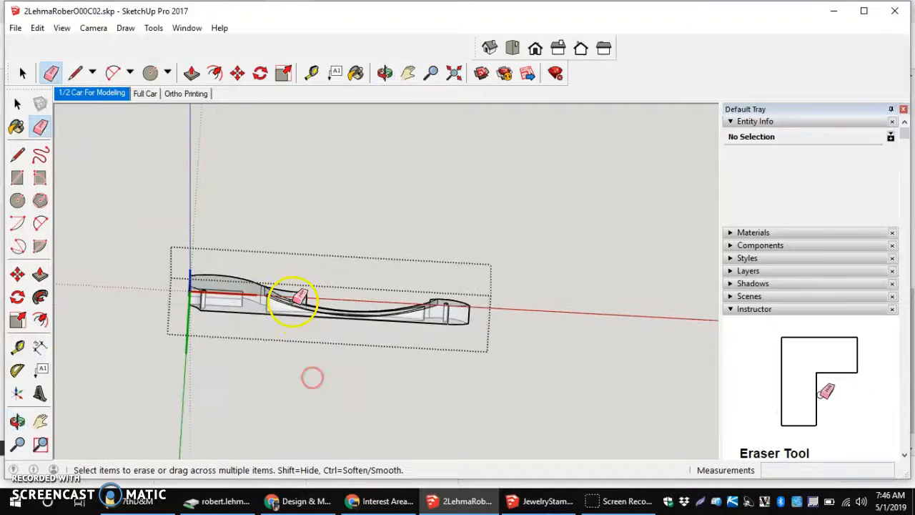
scroll(295, 299, "up", 4)
mouse_move(364, 290)
middle_mouse_down()
mouse_move(348, 317)
mouse_move(337, 404)
middle_mouse_up()
scroll(339, 389, "down", 3)
scroll(367, 428, "up", 5)
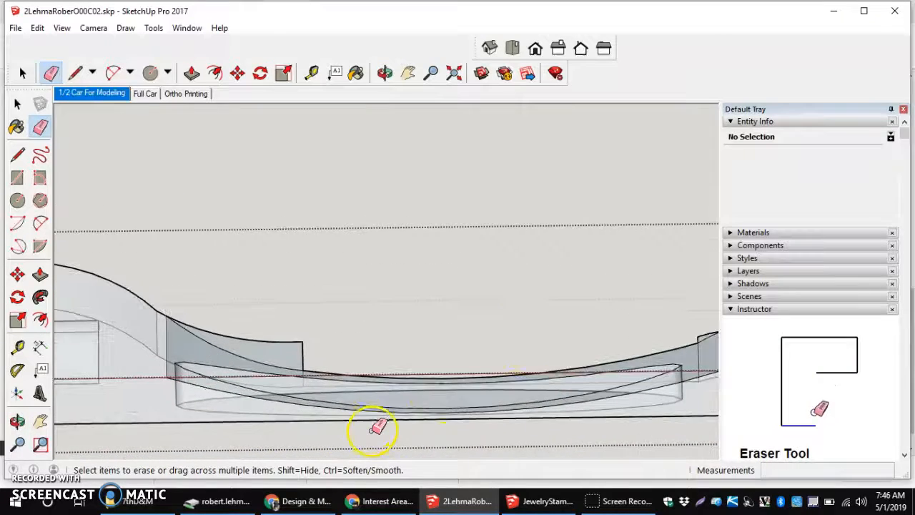
mouse_move(527, 326)
middle_mouse_down()
mouse_move(522, 439)
mouse_move(462, 441)
mouse_move(500, 450)
middle_mouse_up()
scroll(538, 371, "down", 3)
mouse_move(532, 400)
middle_mouse_down()
mouse_move(524, 457)
mouse_move(507, 420)
mouse_move(581, 298)
middle_mouse_up()
scroll(582, 298, "up", 3)
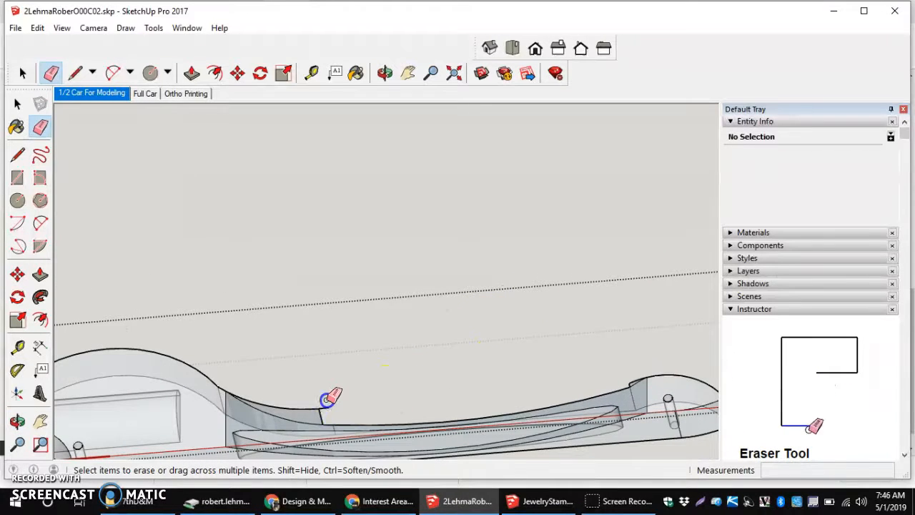
scroll(343, 406, "down", 2)
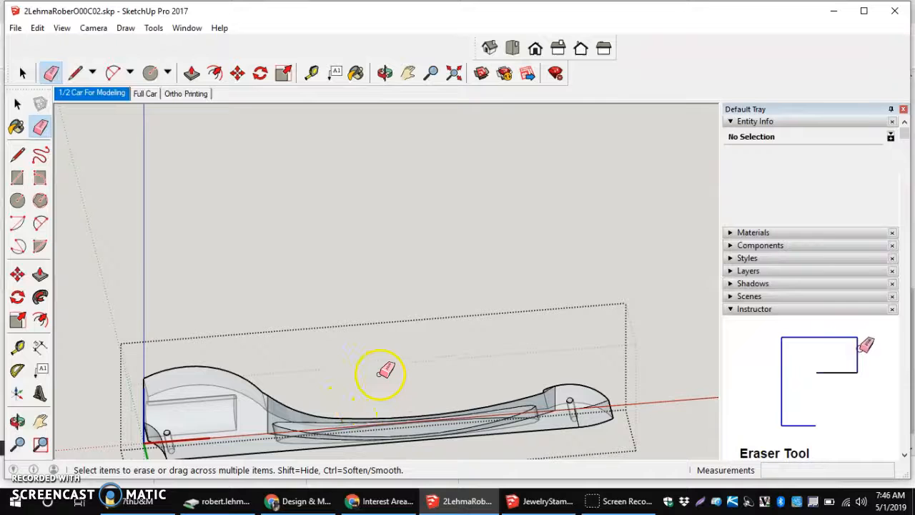
Step: Erase the leftover edge pieces outside the curved cut where it meets the front hump
mouse_move(381, 374)
middle_mouse_down()
mouse_move(436, 443)
mouse_move(474, 430)
mouse_move(476, 462)
mouse_move(459, 466)
mouse_move(462, 458)
middle_mouse_up()
middle_click_drag(465, 380, 494, 453)
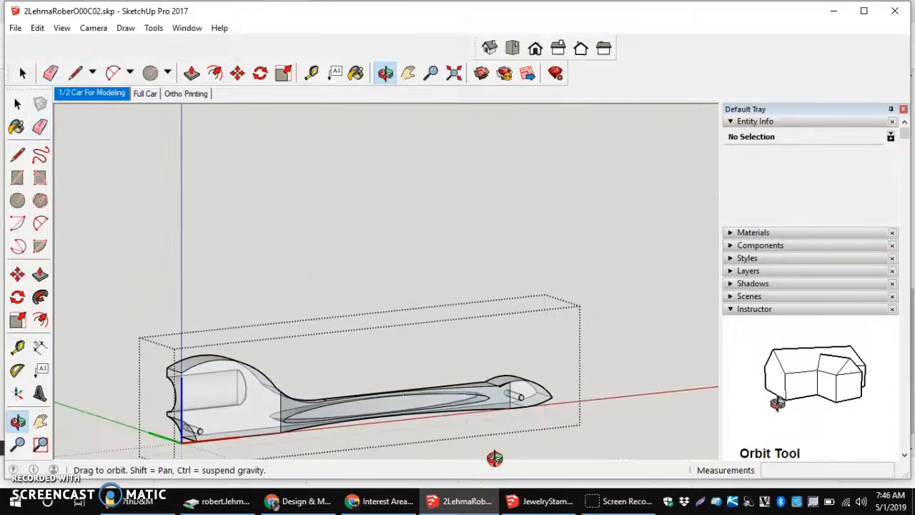
scroll(520, 362, "up", 3)
scroll(493, 375, "up", 3)
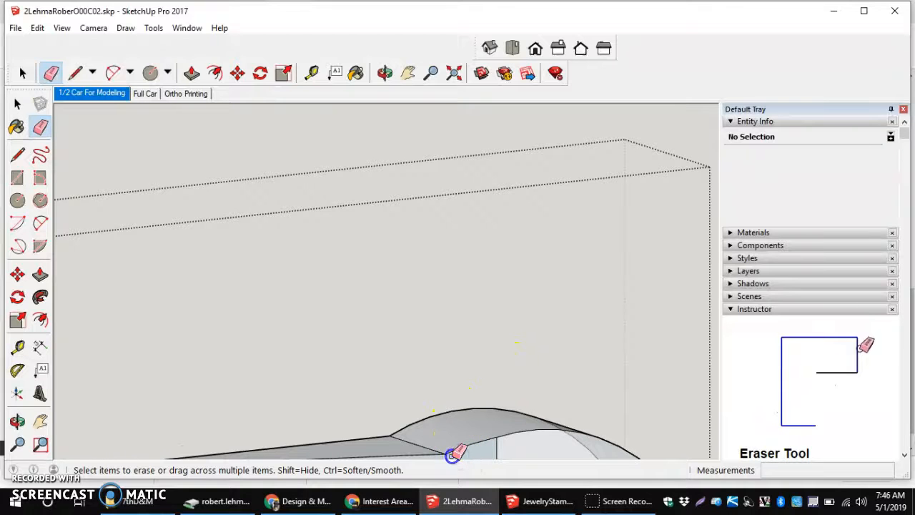
scroll(461, 443, "down", 5)
scroll(440, 439, "up", 6)
scroll(451, 427, "down", 4)
mouse_move(650, 393)
middle_mouse_down()
mouse_move(626, 408)
mouse_move(521, 353)
mouse_move(482, 284)
mouse_move(479, 228)
mouse_move(470, 404)
mouse_move(500, 425)
middle_mouse_up()
left_click(403, 393)
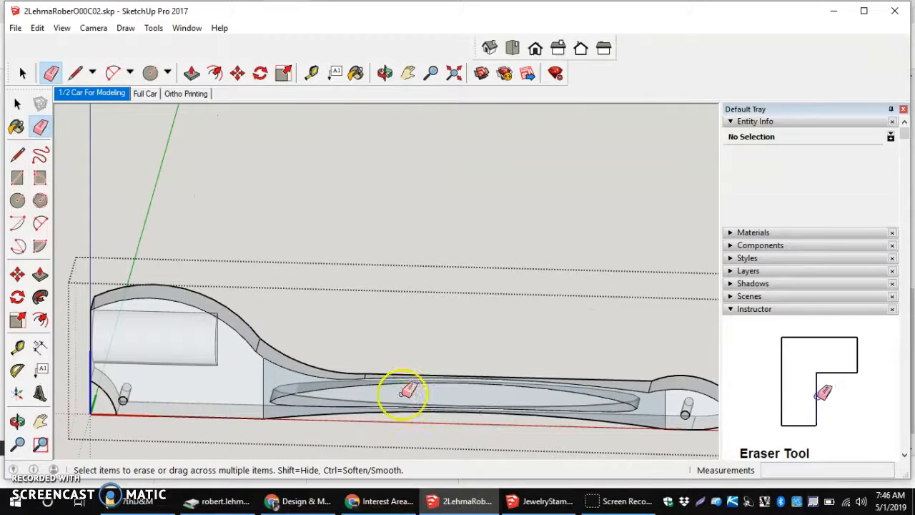
Step: Delete the flat face closing the inside of the side slot
scroll(556, 396, "up", 5)
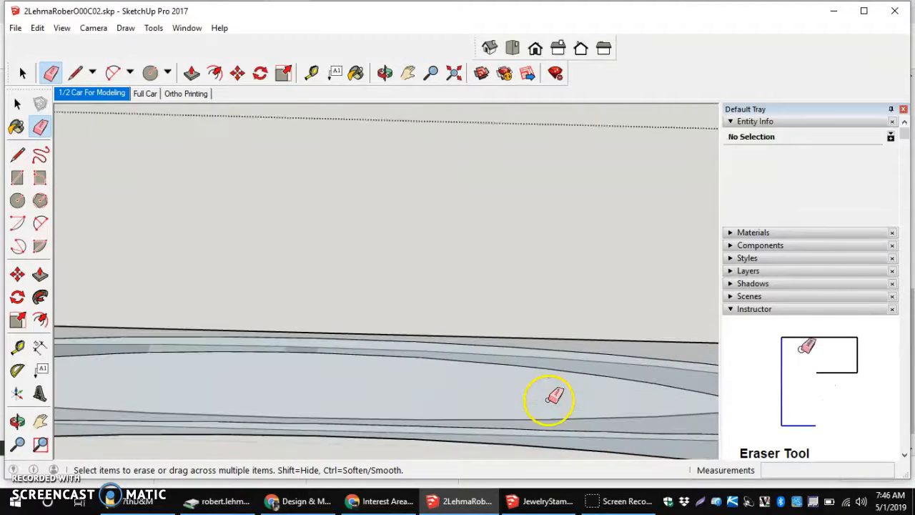
scroll(555, 397, "down", 3)
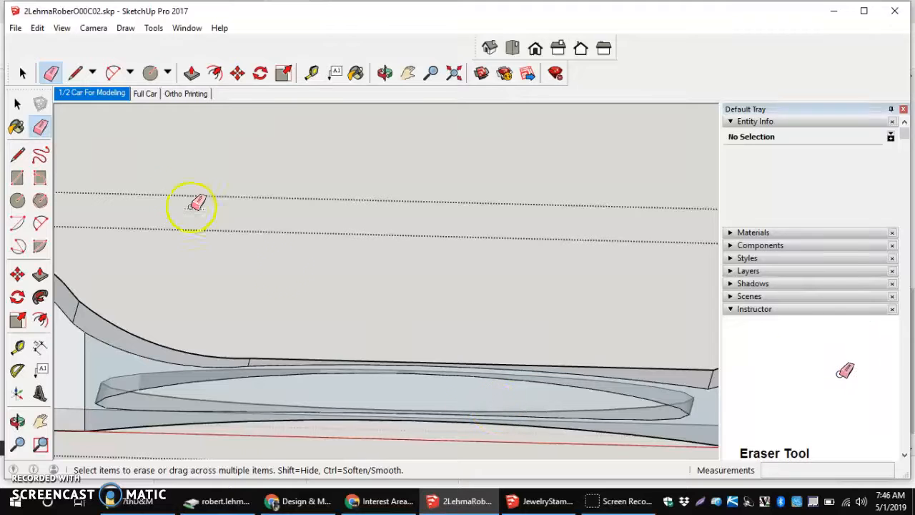
left_click(18, 103)
left_click(401, 402)
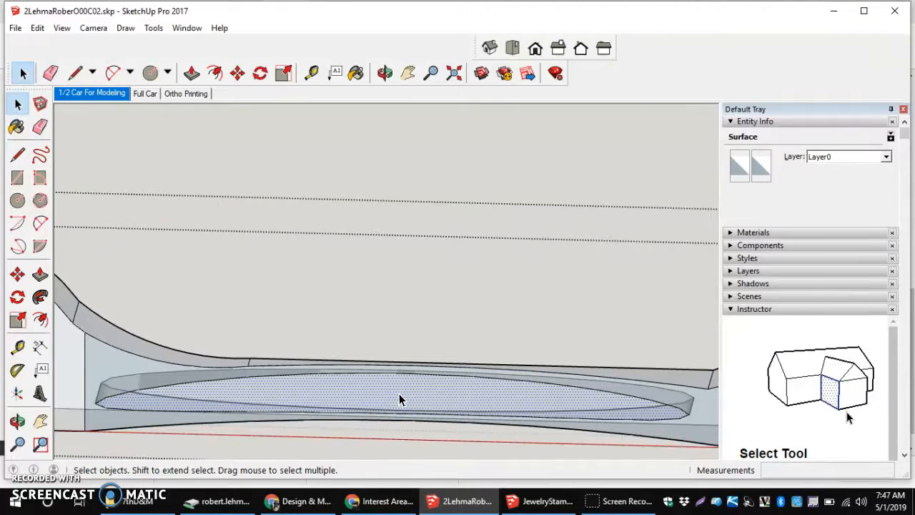
key("Delete")
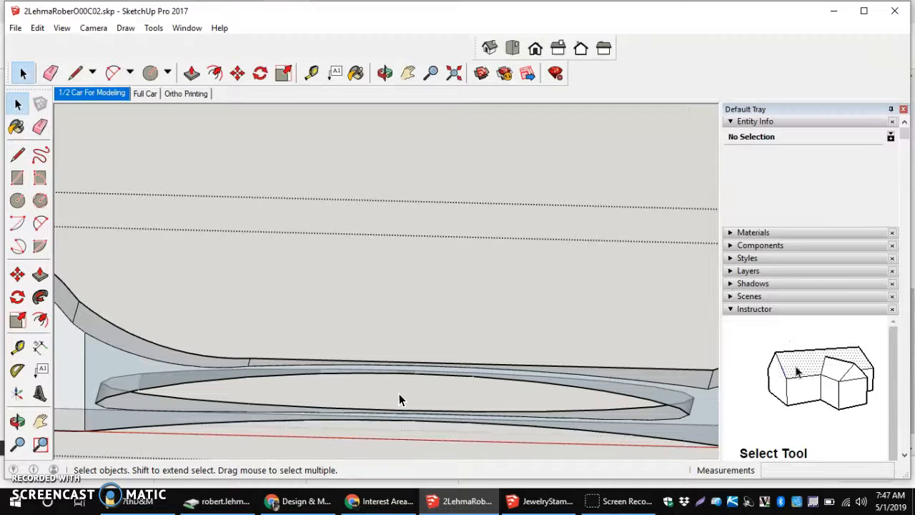
Step: Save the model with the finished curved side cut under its existing file name
scroll(398, 393, "down", 5)
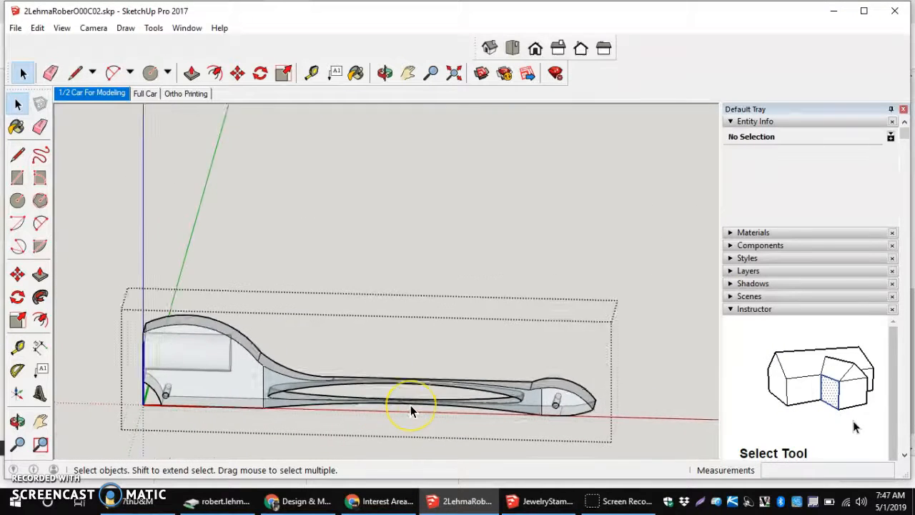
scroll(410, 404, "up", 1)
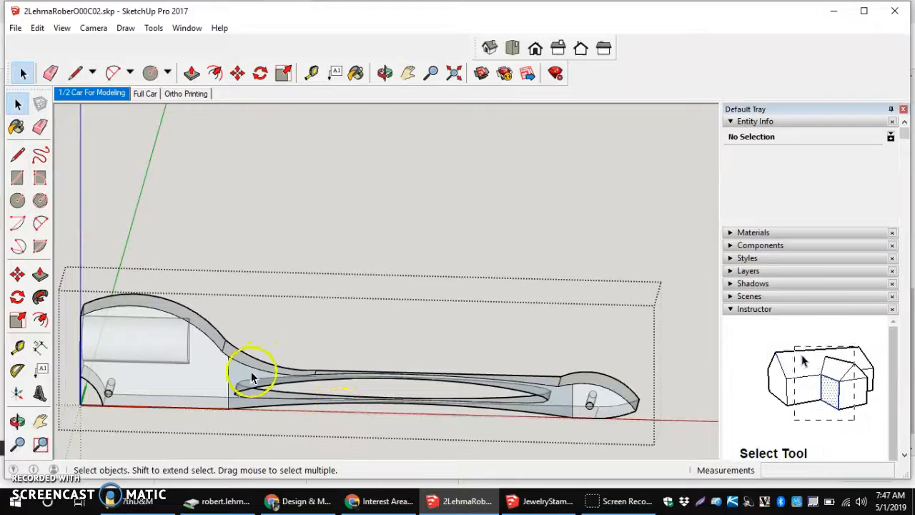
left_click(15, 28)
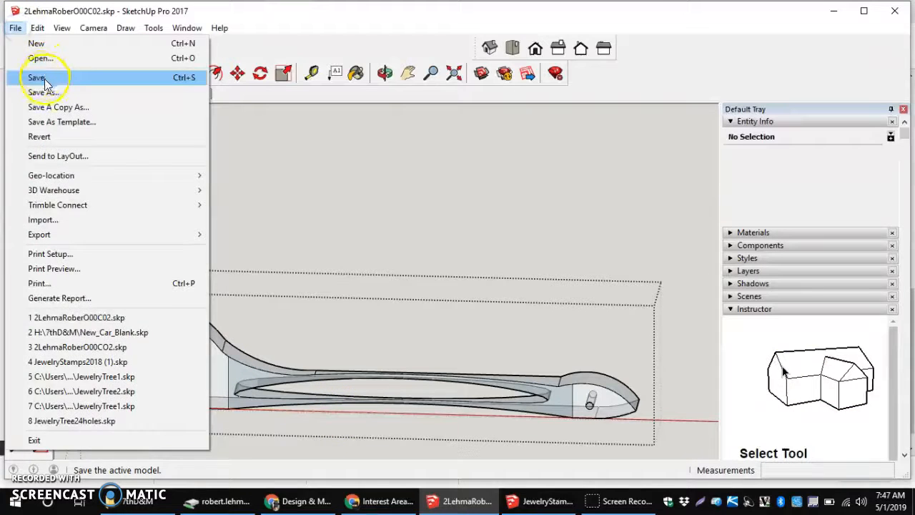
left_click(35, 77)
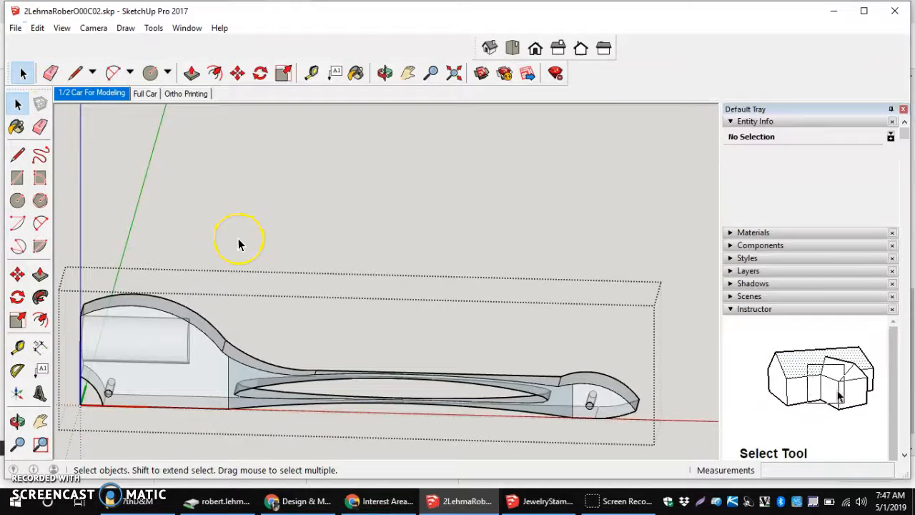